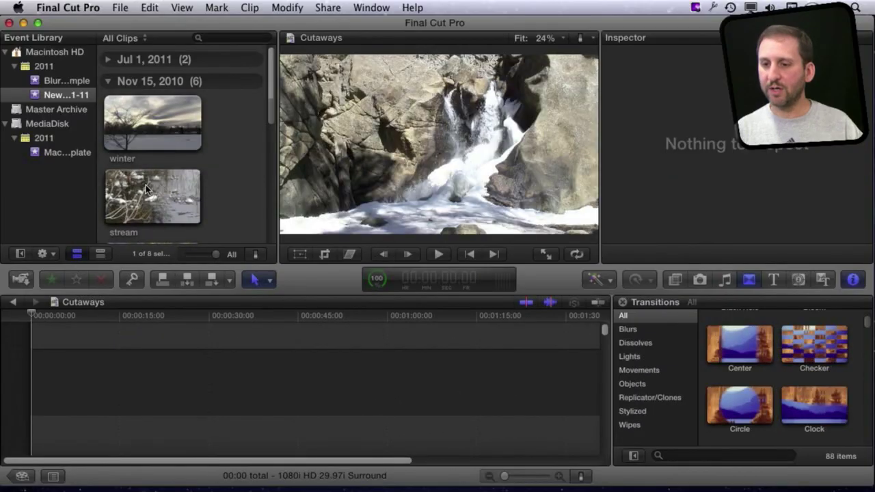
# - Drop stream into the empty Cutaways timeline, zoom in, and connect winter above it with Q
pyautogui.moveTo(113, 220); pyautogui.dragTo(58, 365)
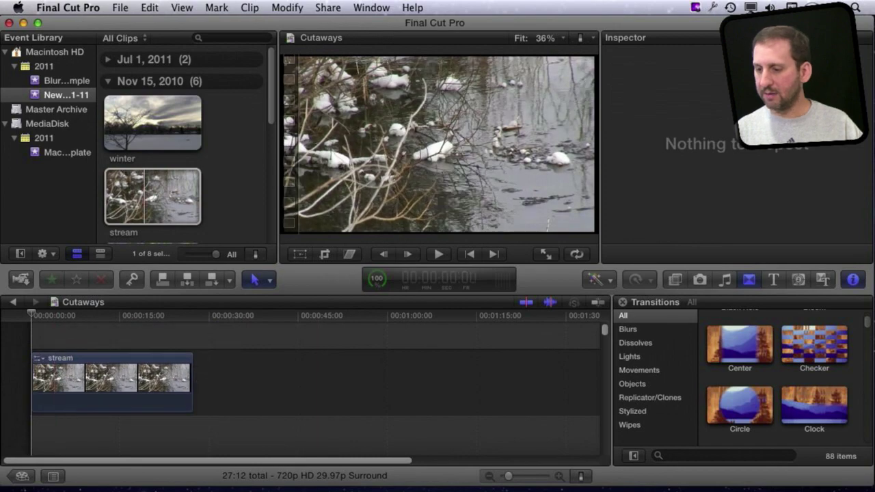
pyautogui.moveTo(508, 477); pyautogui.dragTo(525, 476)
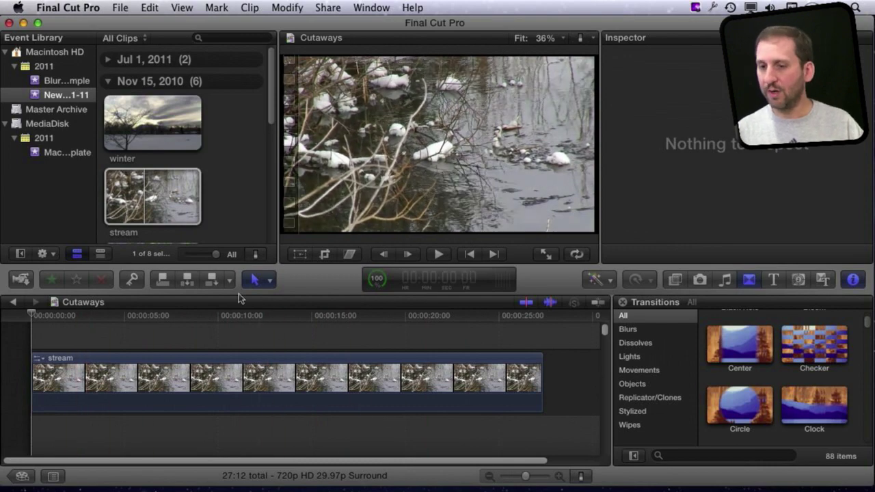
pyautogui.press('super+1')
pyautogui.click(156, 127)
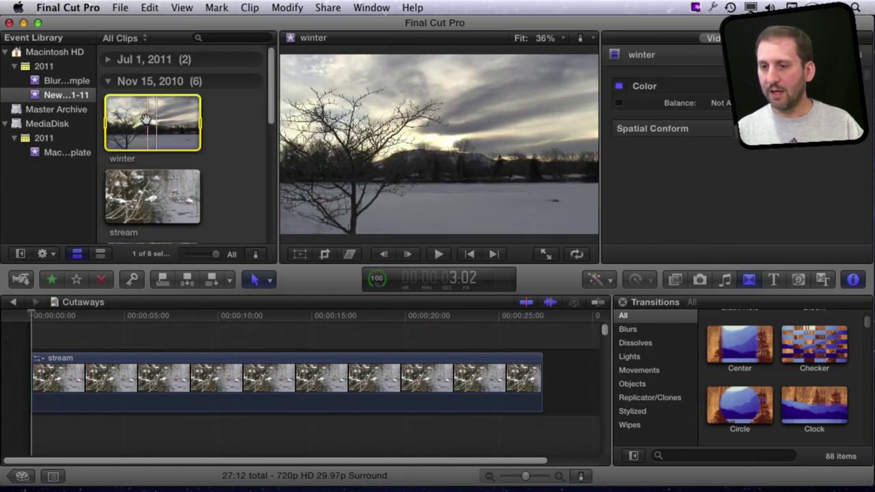
pyautogui.press('q')
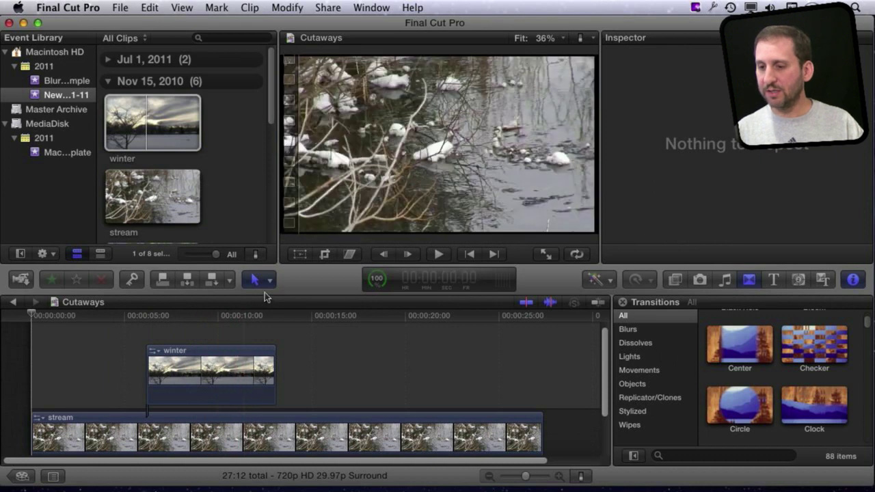
# - Delete a two-second middle range from winter with the Range Selection tool, splitting it in two
pyautogui.click(269, 281)
pyautogui.click(268, 359)
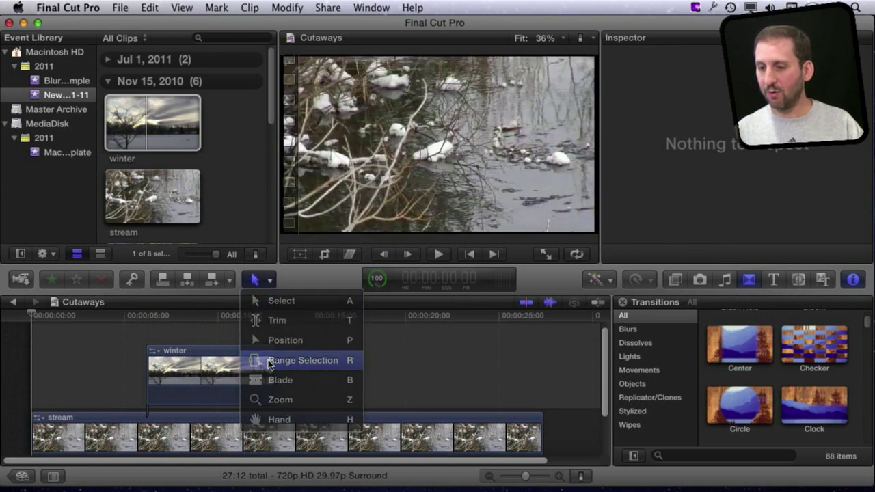
pyautogui.moveTo(205, 376); pyautogui.dragTo(233, 379)
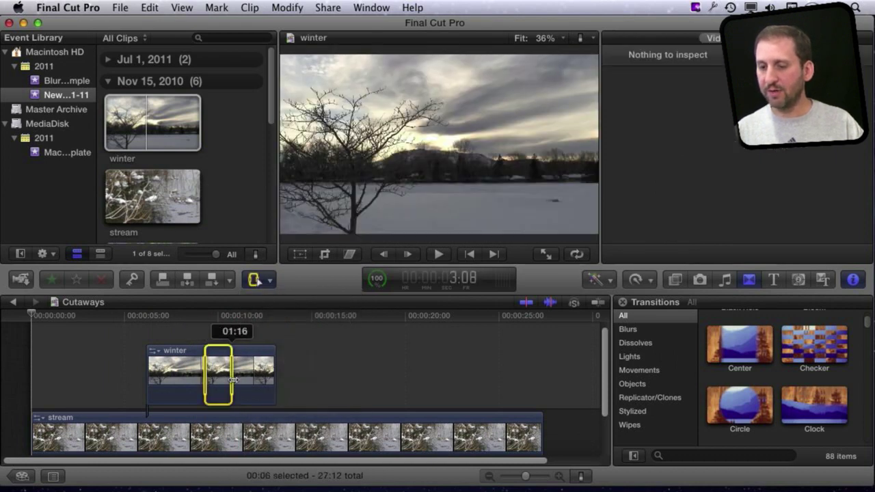
pyautogui.click(212, 376)
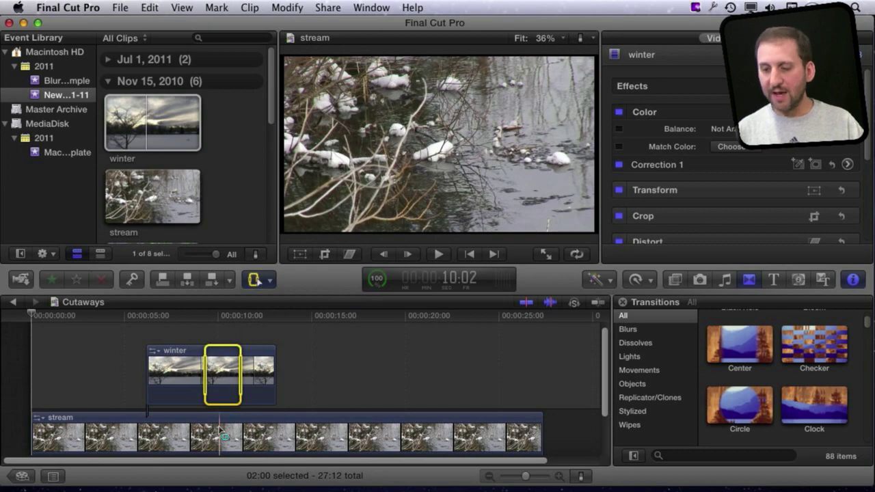
pyautogui.press('Delete')
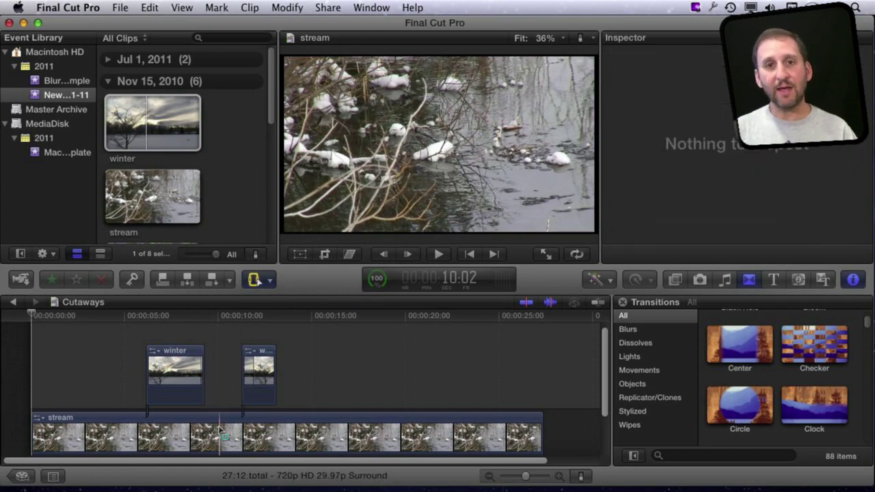
pyautogui.click(132, 390)
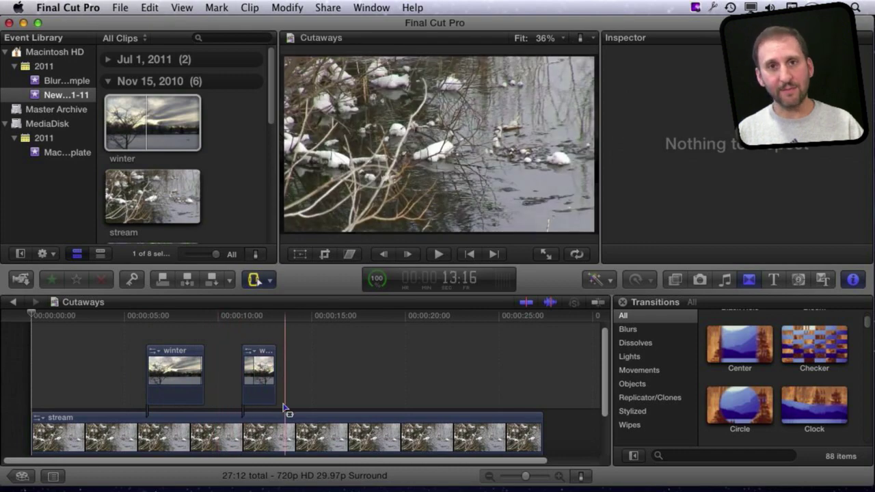
# - Select both winter pieces with the Select tool and move them about two seconds later
pyautogui.click(271, 277)
pyautogui.click(253, 299)
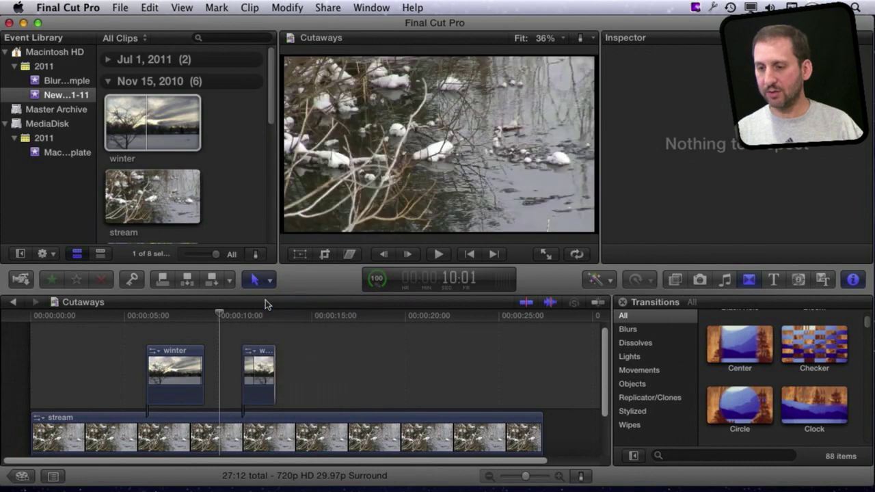
pyautogui.click(197, 367)
pyautogui.keyDown('super'); pyautogui.click(259, 372); pyautogui.keyUp('super')
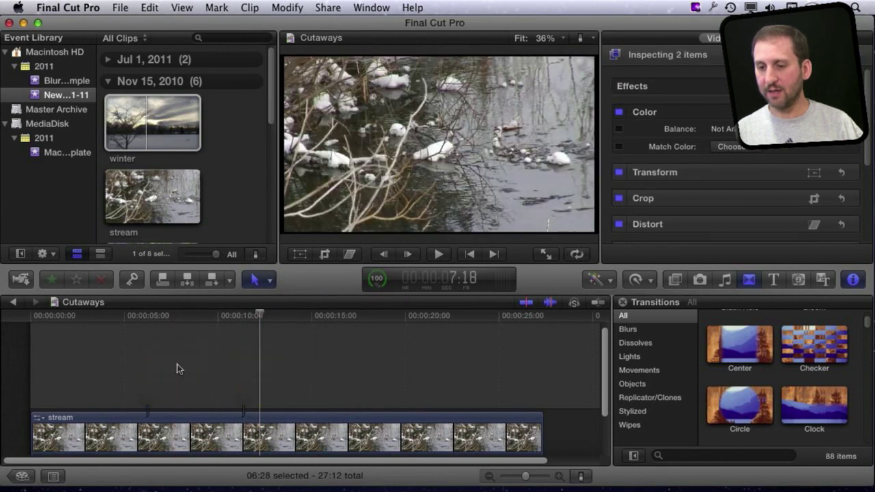
pyautogui.moveTo(174, 368); pyautogui.dragTo(218, 370)
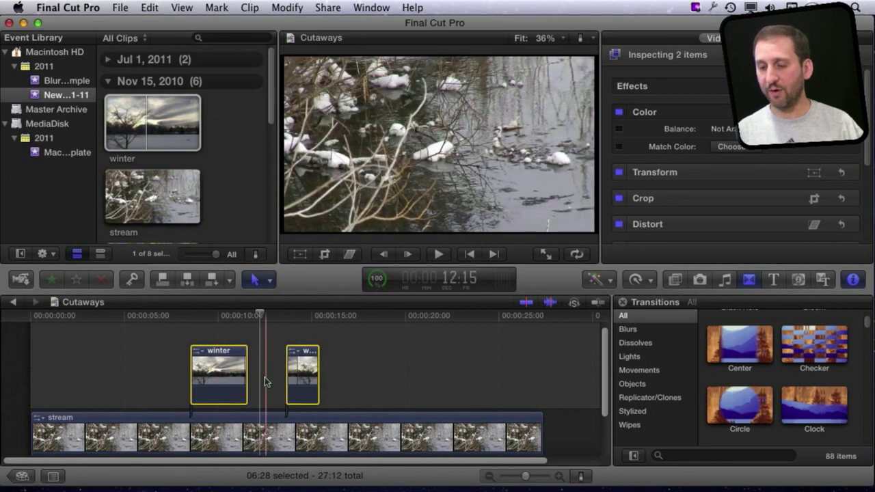
# - Group the winter pieces into a connected storyline and slide it right, then undo the storyline
pyautogui.rightClick(219, 373)
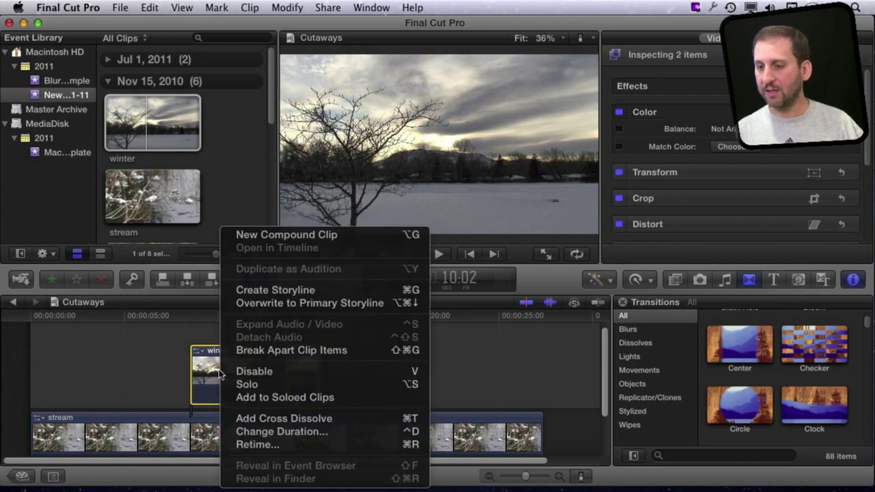
pyautogui.click(275, 289)
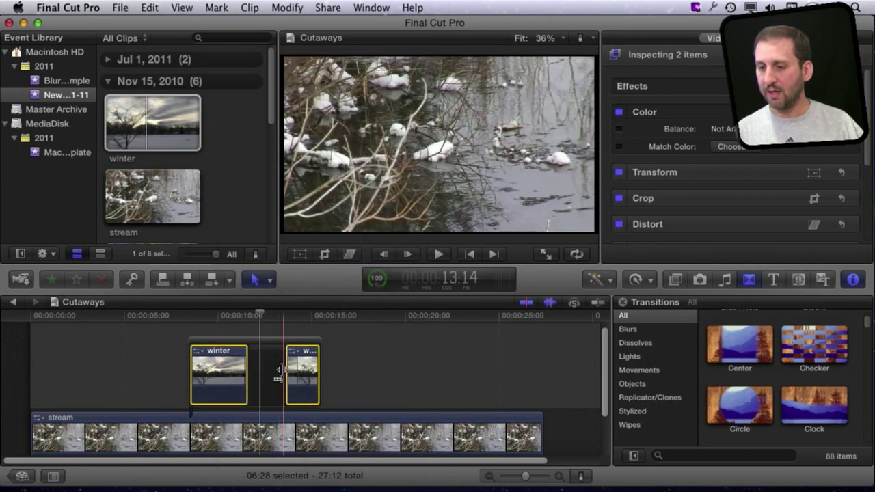
pyautogui.moveTo(218, 343); pyautogui.dragTo(174, 345)
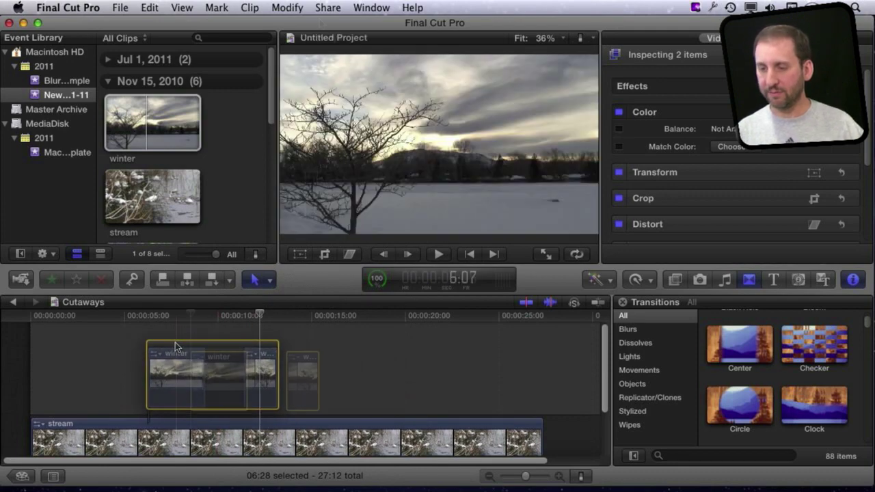
pyautogui.press('super+z')
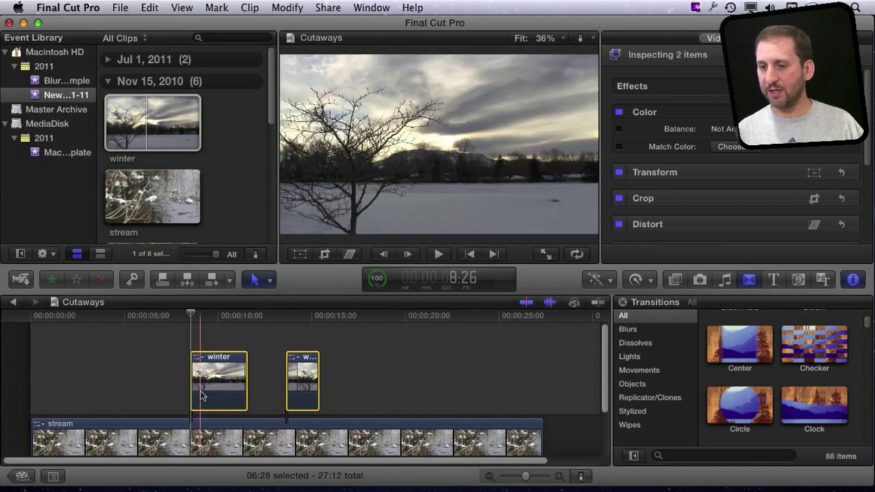
# - Show the winter pieces' video animation lanes and drag an opacity fade-in onto the first piece
pyautogui.click(198, 357)
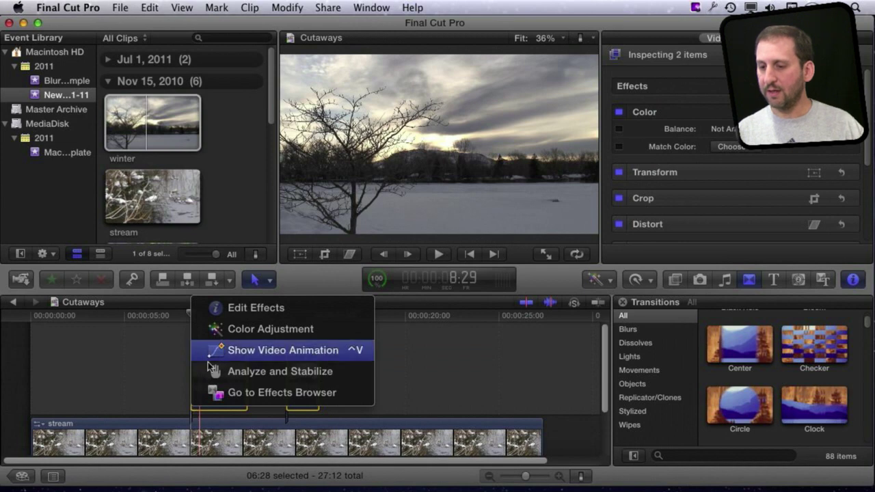
pyautogui.press('Escape')
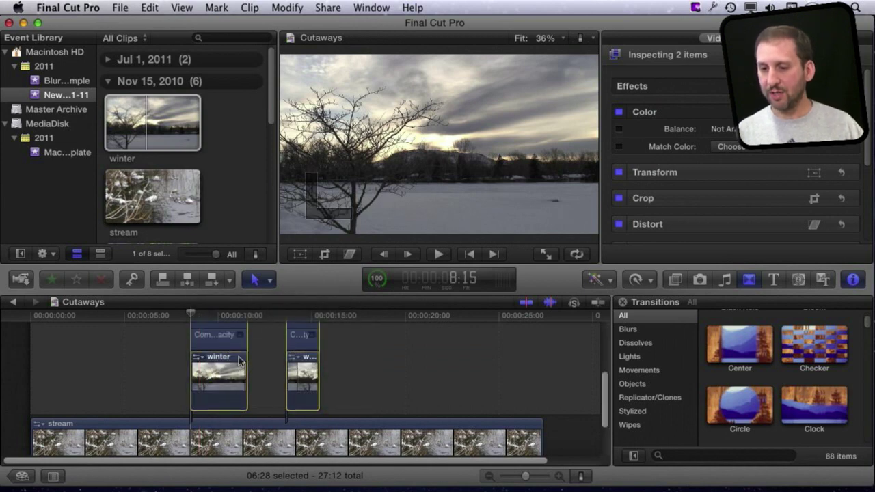
pyautogui.hotkey('ctrl', 'v')
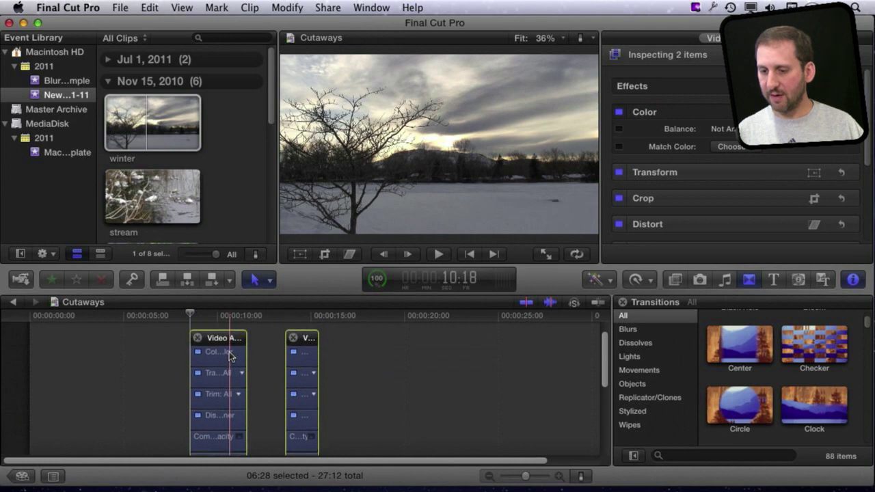
pyautogui.click(239, 438)
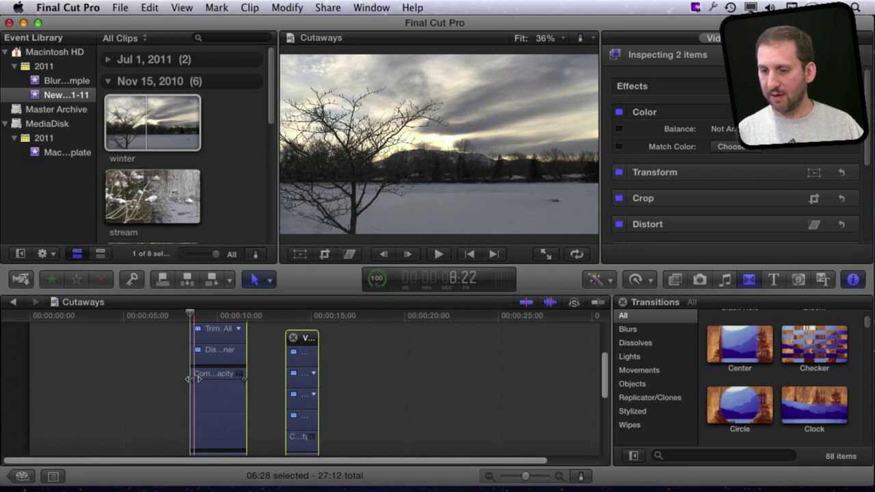
pyautogui.moveTo(193, 378); pyautogui.dragTo(231, 380)
pyautogui.scroll(-3, 230, 380)
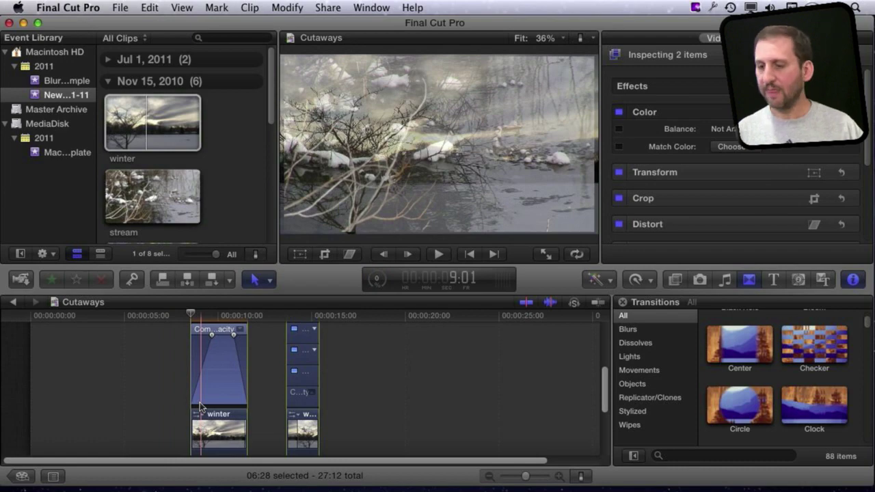
# - Undo the opacity fade and the later move, returning both winter pieces to their original positions
pyautogui.press('s')
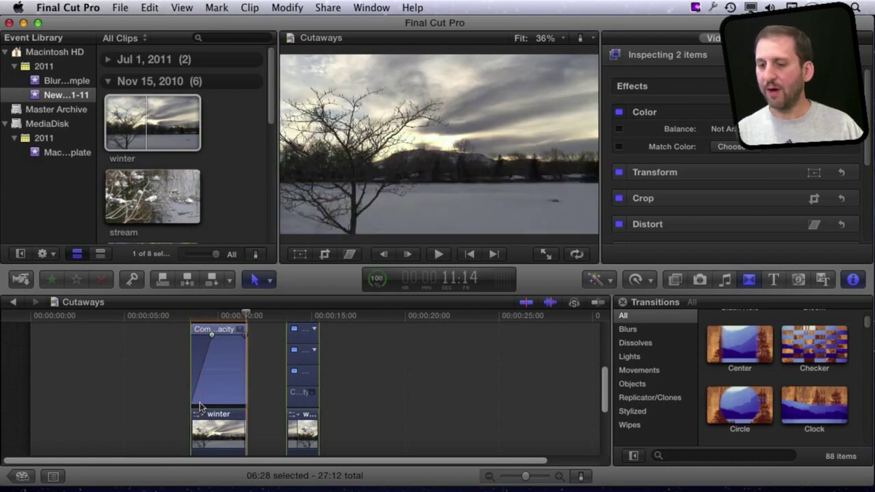
pyautogui.hotkey('ctrl', 'v')
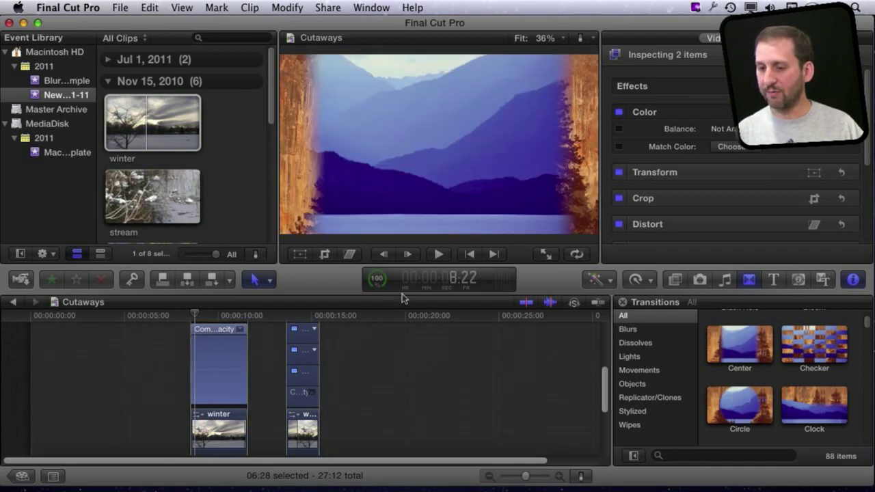
pyautogui.hotkey('ctrl', 'z')
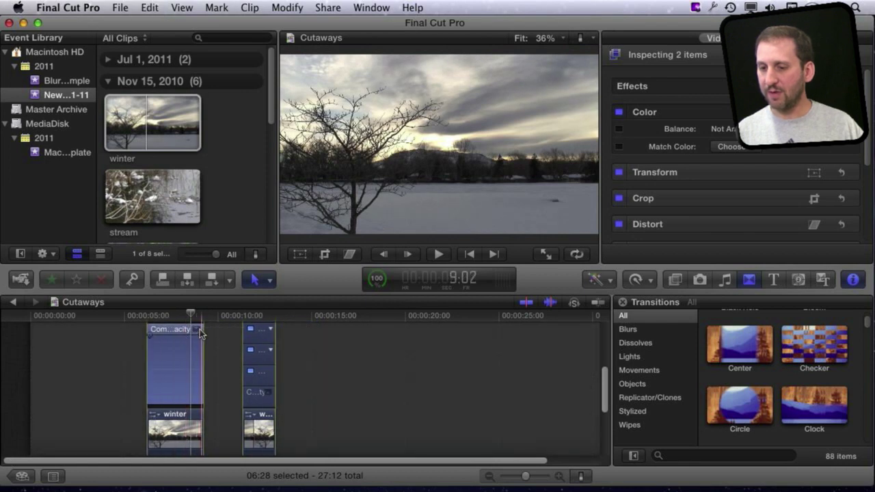
pyautogui.scroll(3, 198, 332)
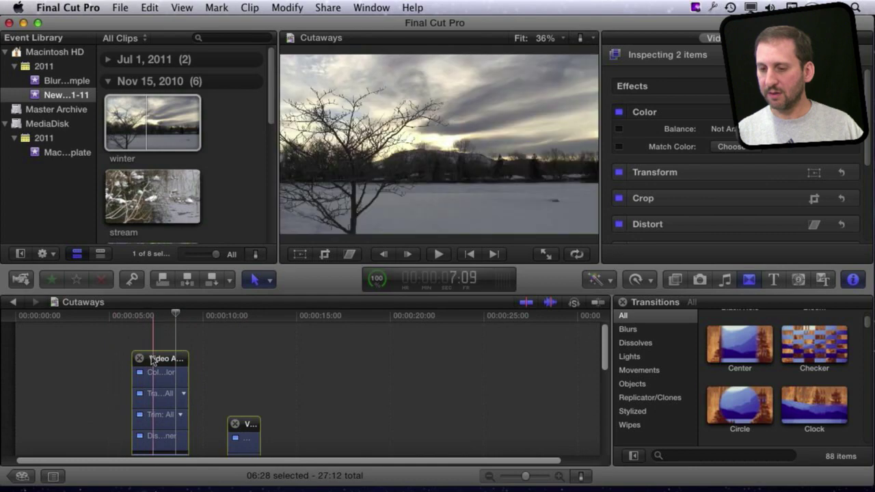
# - Close the Video Animation editors on both winter pieces
pyautogui.click(138, 358)
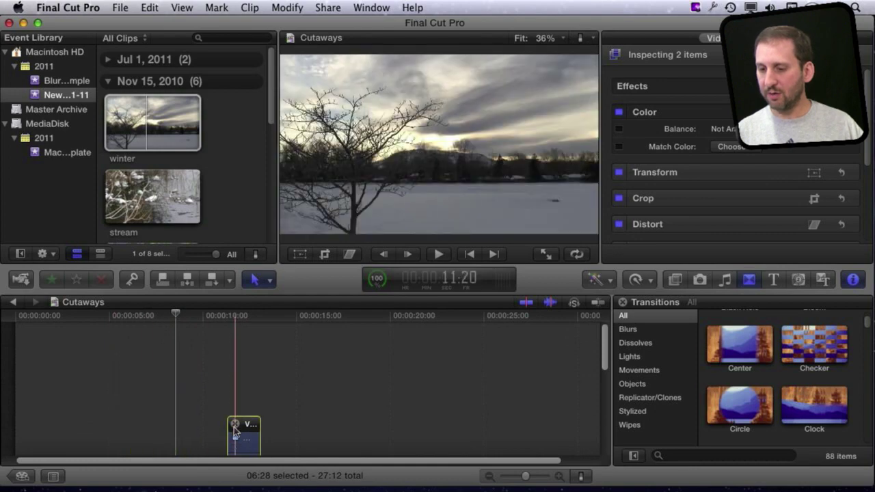
pyautogui.click(235, 427)
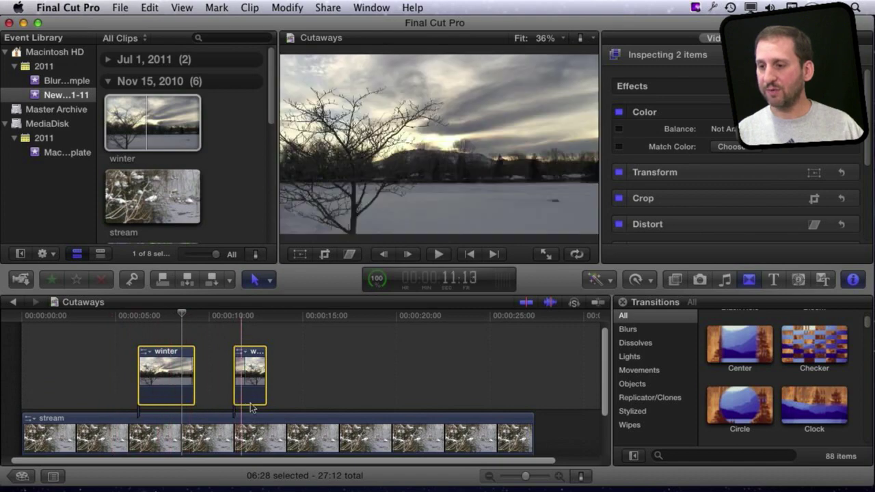
# - Overwrite the winter clips into the primary storyline and add a Center transition after the first piece
pyautogui.rightClick(167, 373)
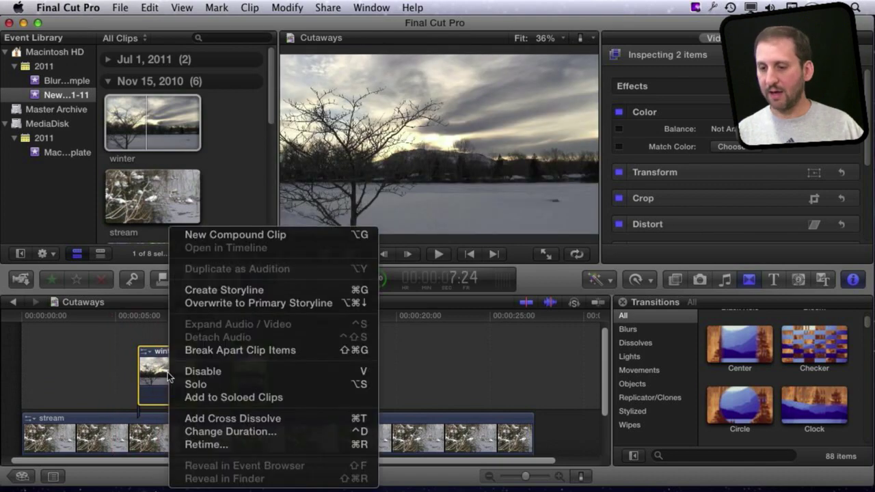
pyautogui.click(241, 302)
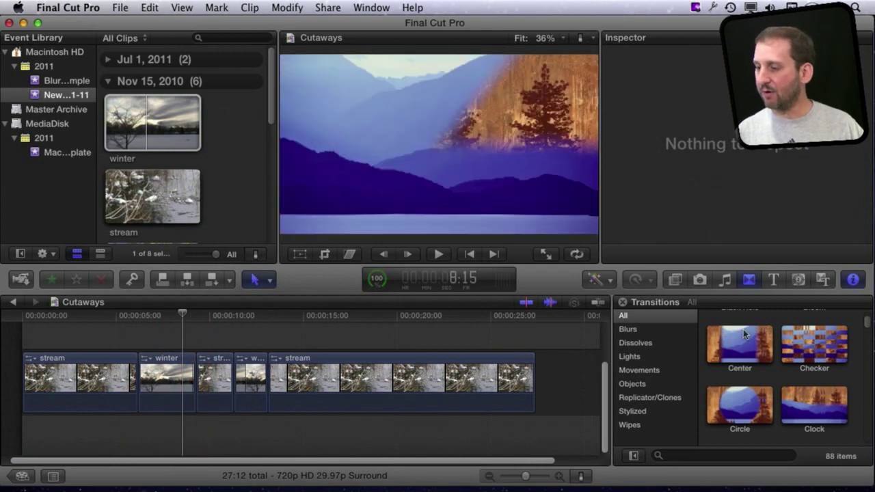
pyautogui.moveTo(738, 345); pyautogui.dragTo(199, 364)
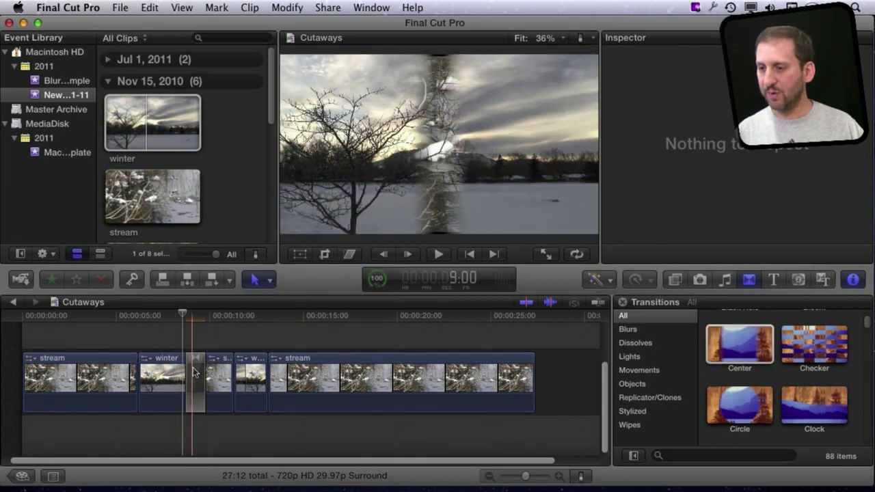
# - Trim the stream-to-winter edit point later in the Precision Editor
pyautogui.doubleClick(135, 357)
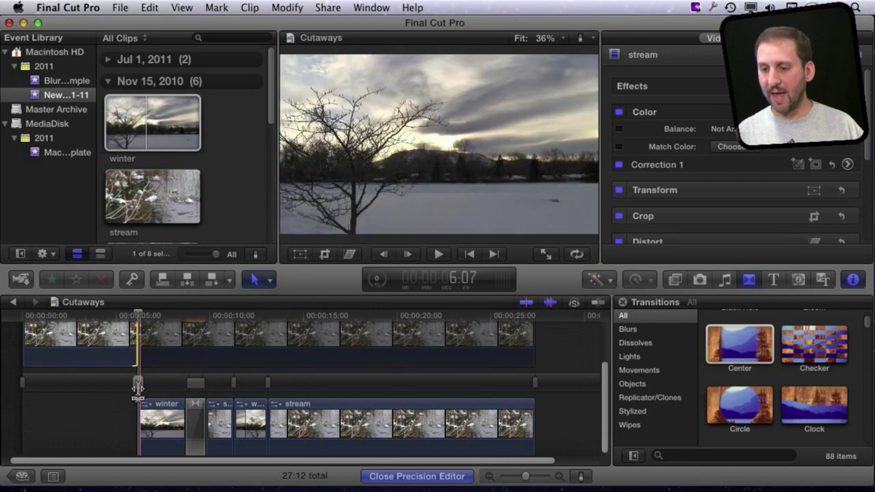
pyautogui.moveTo(137, 384); pyautogui.dragTo(155, 384)
pyautogui.click(191, 409)
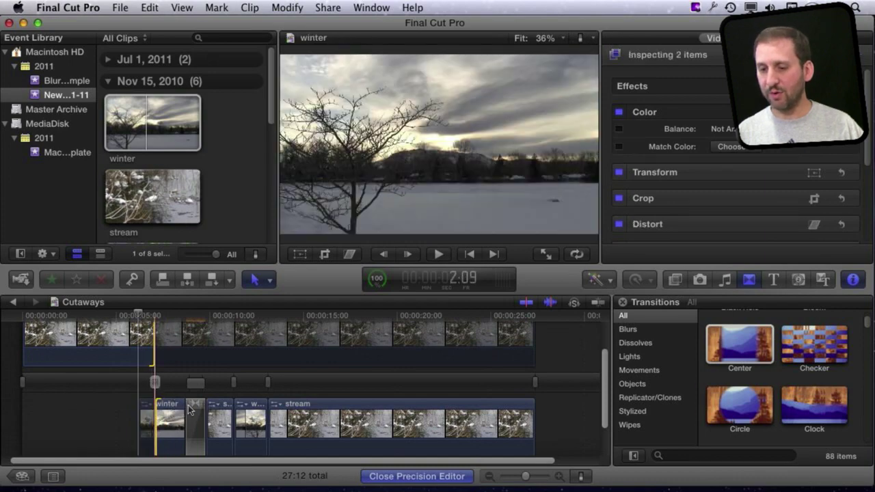
pyautogui.press('Escape')
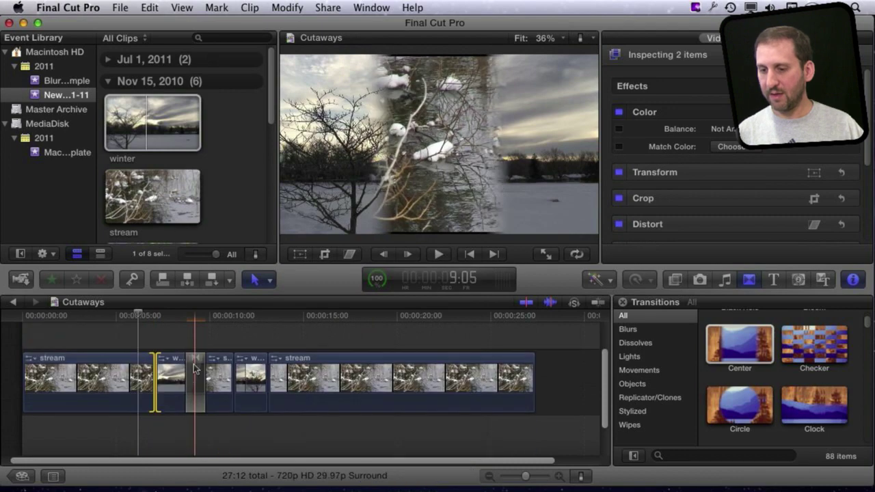
# - Shift the Center transition's edit point by eight frames in the Precision Editor
pyautogui.click(197, 359)
pyautogui.doubleClick(197, 359)
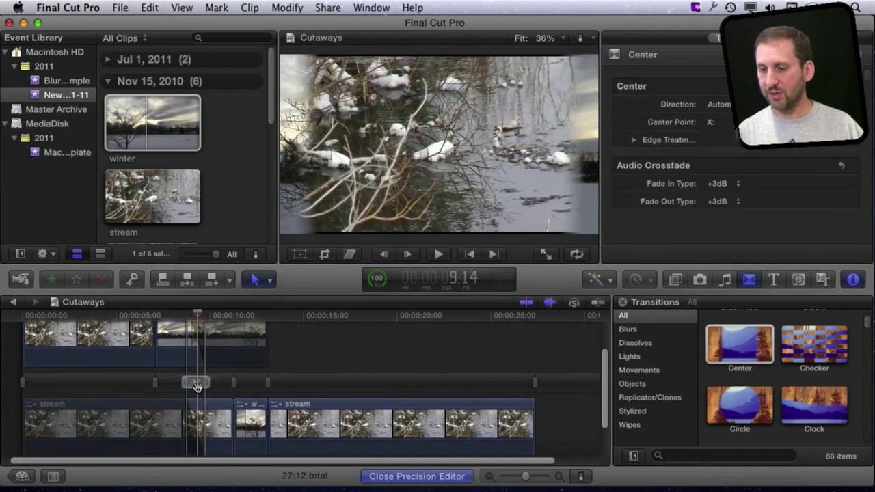
pyautogui.moveTo(197, 387)
pyautogui.mouseDown()
pyautogui.moveTo(182, 382)
pyautogui.moveTo(203, 385)
pyautogui.moveTo(193, 388)
pyautogui.mouseUp()
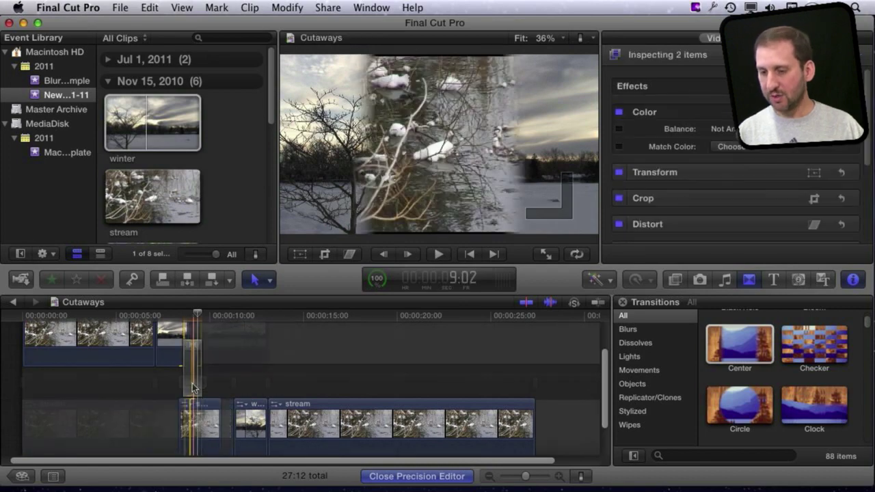
pyautogui.doubleClick(193, 388)
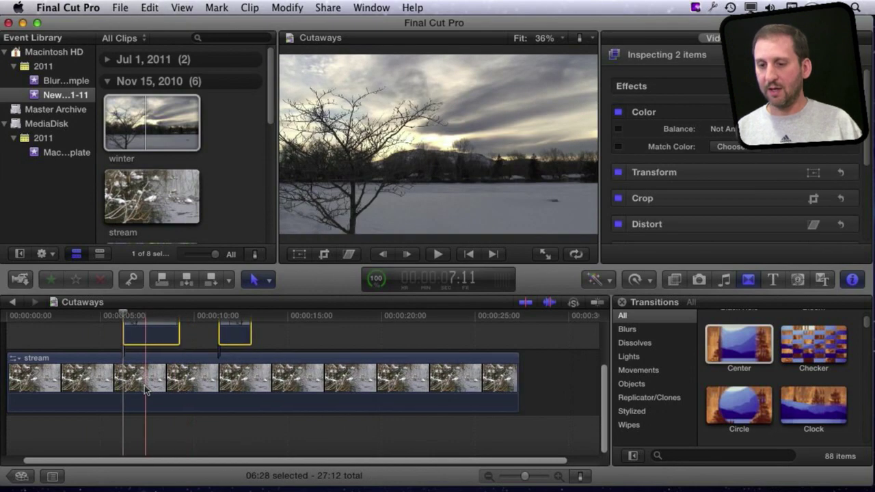
# - Select both connected winter clips and choose Overwrite to Primary Storyline over stream
pyautogui.click(145, 388)
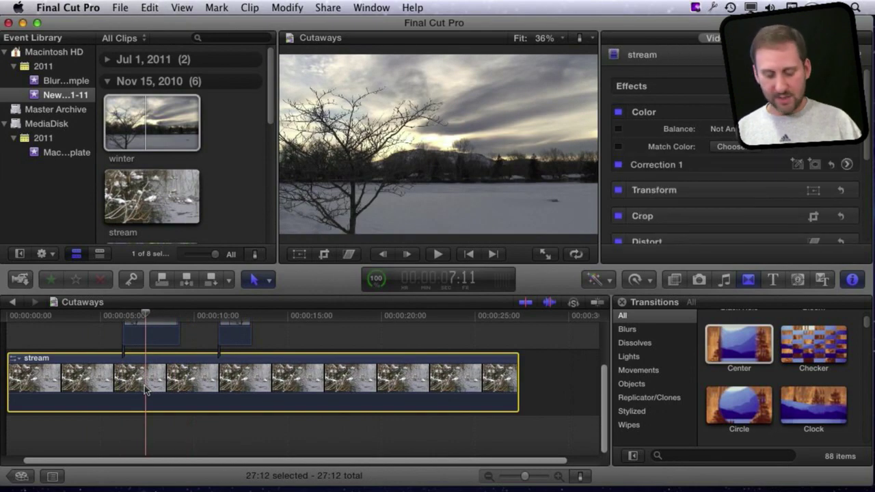
pyautogui.rightClick(145, 389)
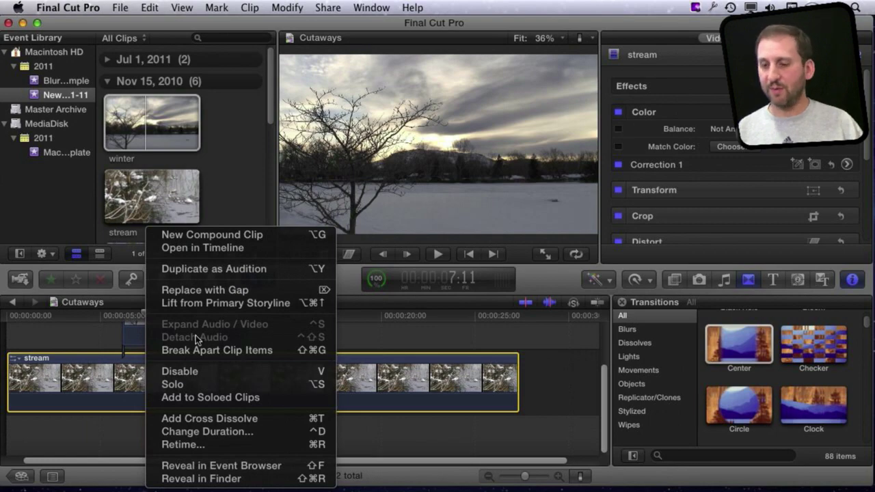
pyautogui.press('Escape')
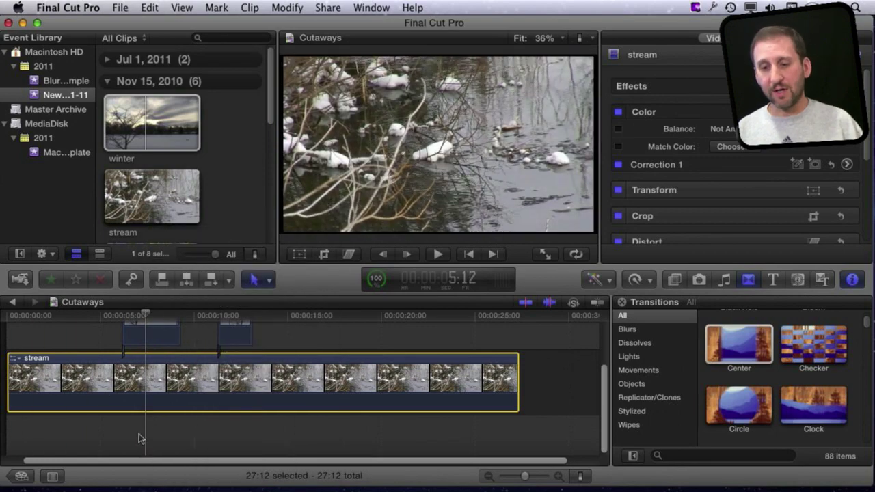
pyautogui.click(157, 337)
pyautogui.keyDown('super'); pyautogui.click(233, 338); pyautogui.keyUp('super')
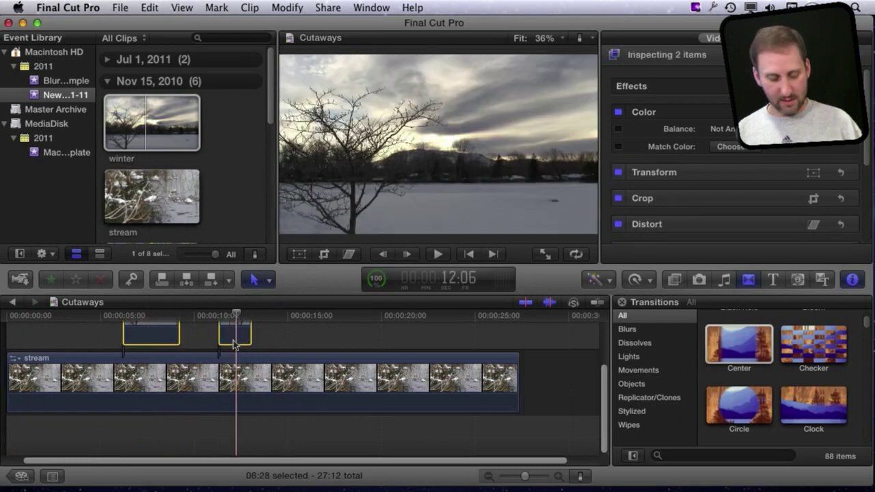
pyautogui.rightClick(233, 338)
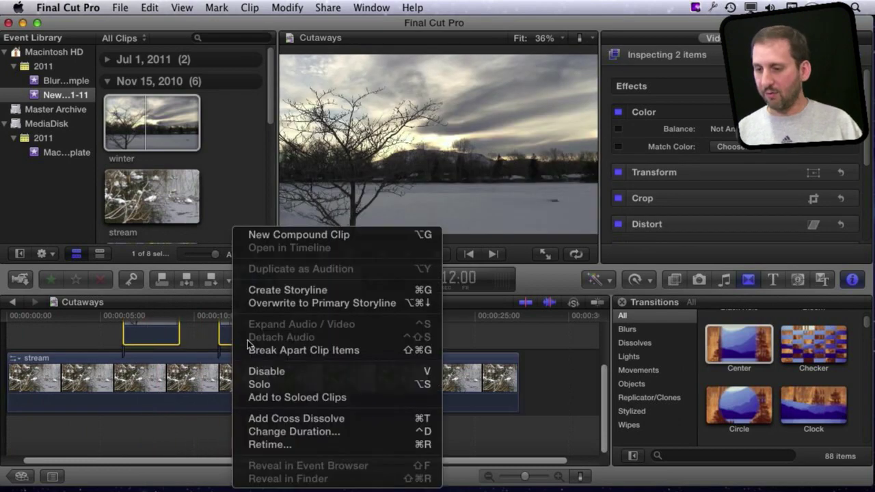
pyautogui.click(282, 302)
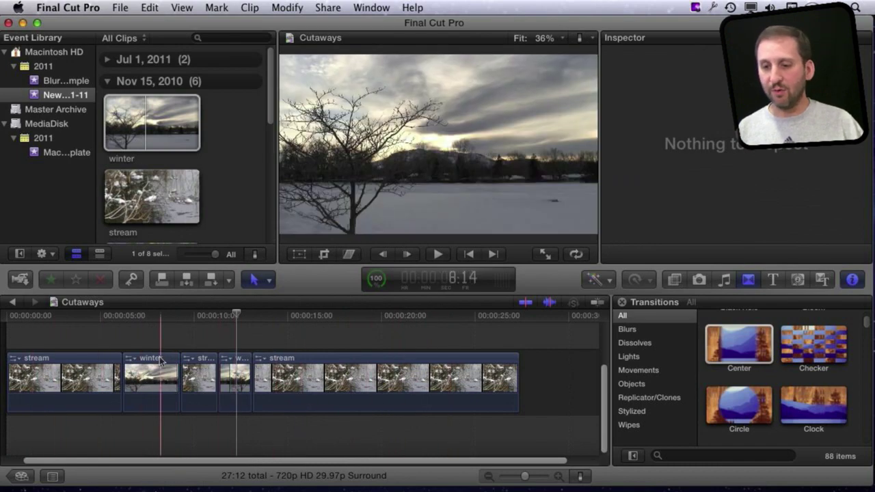
pyautogui.click(147, 374)
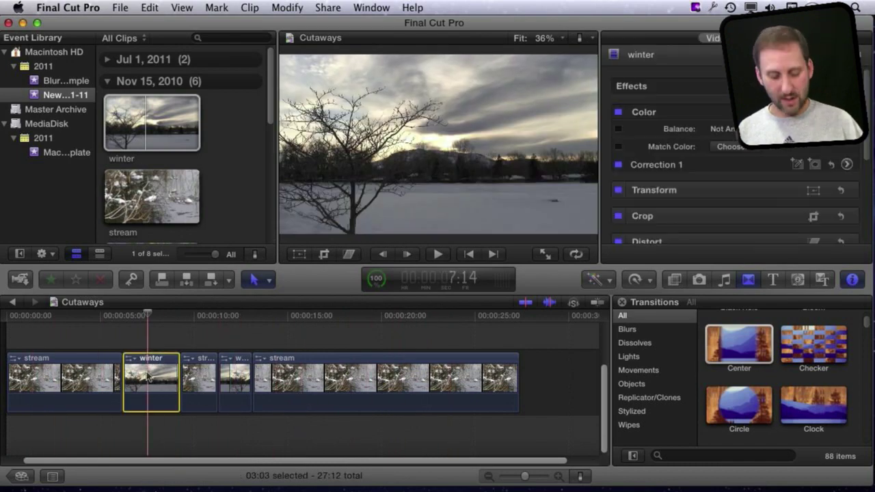
# - Lift winter out of the primary storyline with Option-Command-Up and group it using Command-G
pyautogui.press('super+alt+Up')
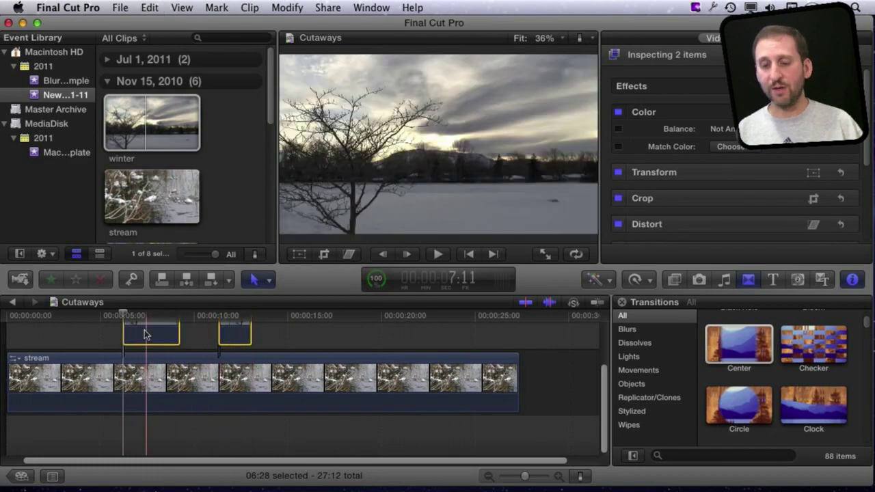
pyautogui.press('super+g')
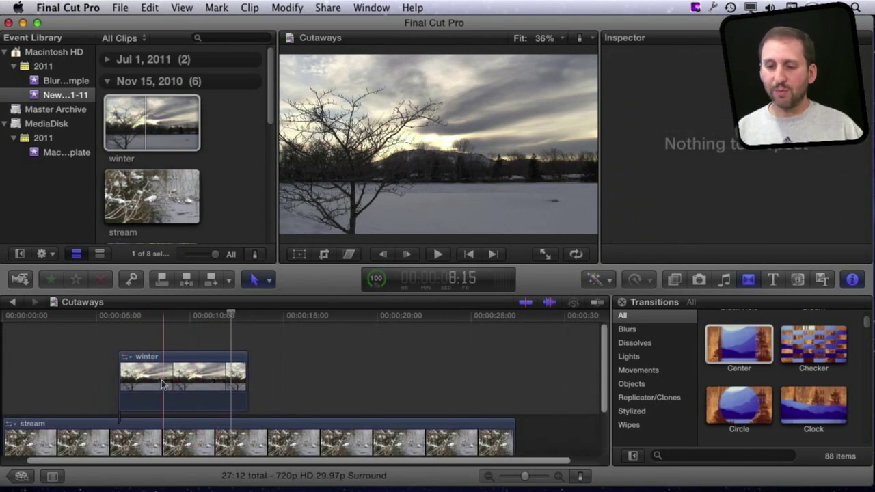
# - Expand the winter storyline's Opacity lane and drag fade handles inward at its start and end
pyautogui.click(126, 356)
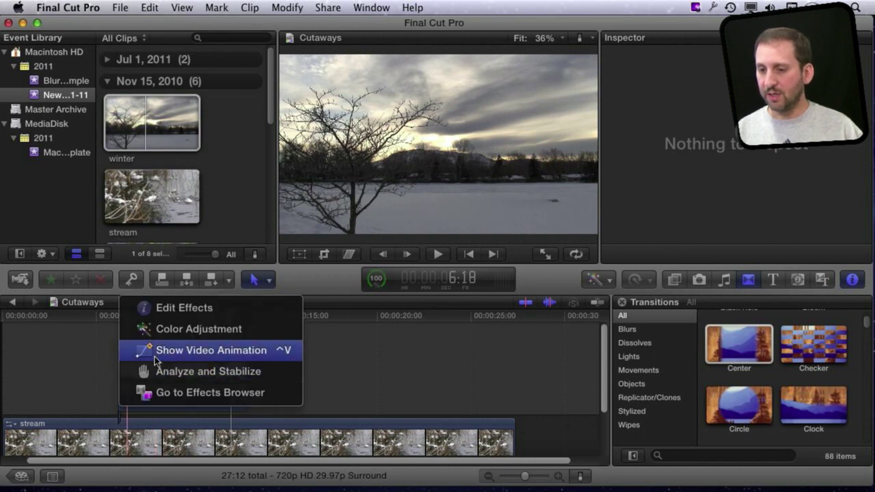
pyautogui.click(157, 350)
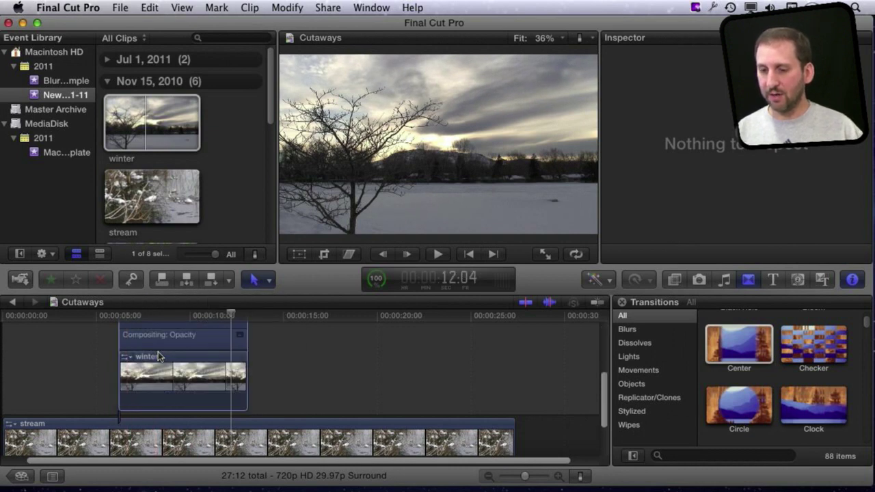
pyautogui.doubleClick(242, 340)
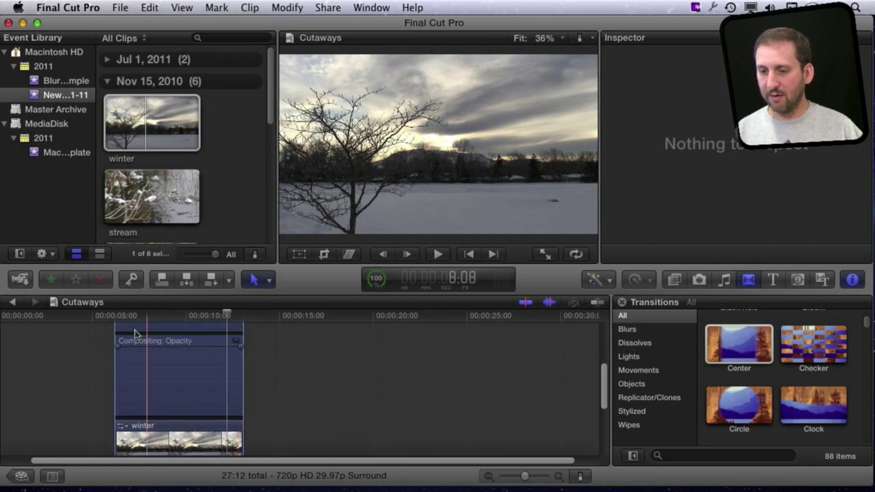
pyautogui.moveTo(115, 346); pyautogui.dragTo(141, 347)
pyautogui.moveTo(237, 345); pyautogui.dragTo(219, 345)
pyautogui.moveTo(155, 347); pyautogui.dragTo(154, 350)
pyautogui.click(166, 354)
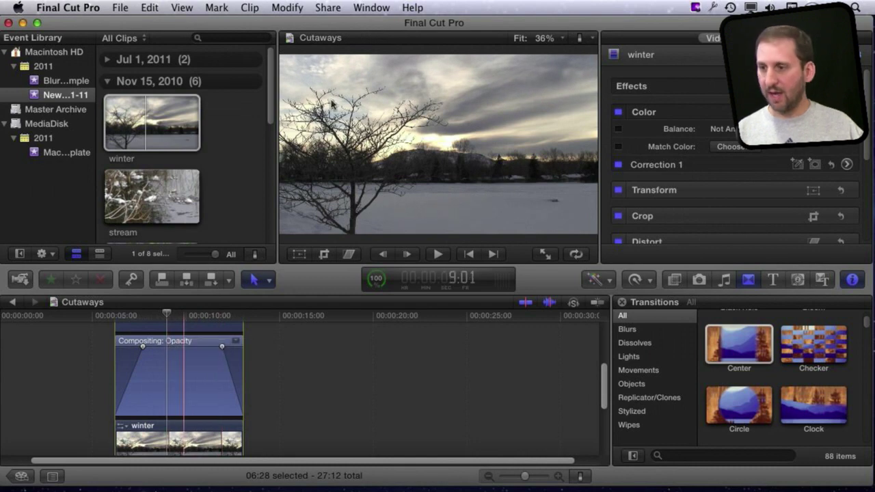
# - Keyframe the winter clip's opacity mid-clip so it dips from 100% to 0% and back, revealing stream
pyautogui.click(286, 7)
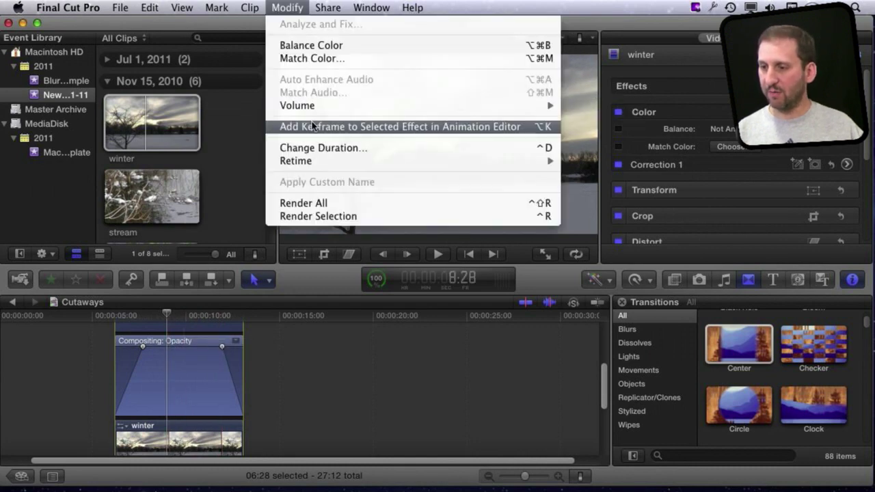
pyautogui.click(270, 134)
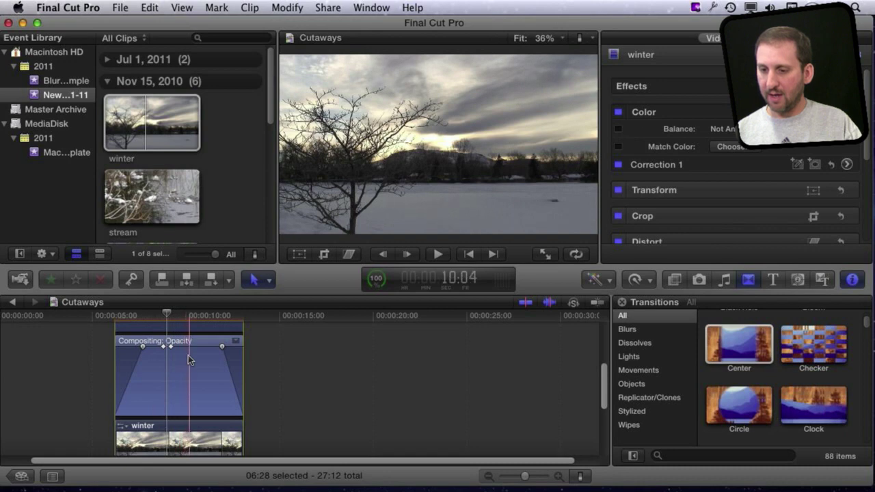
pyautogui.moveTo(173, 347)
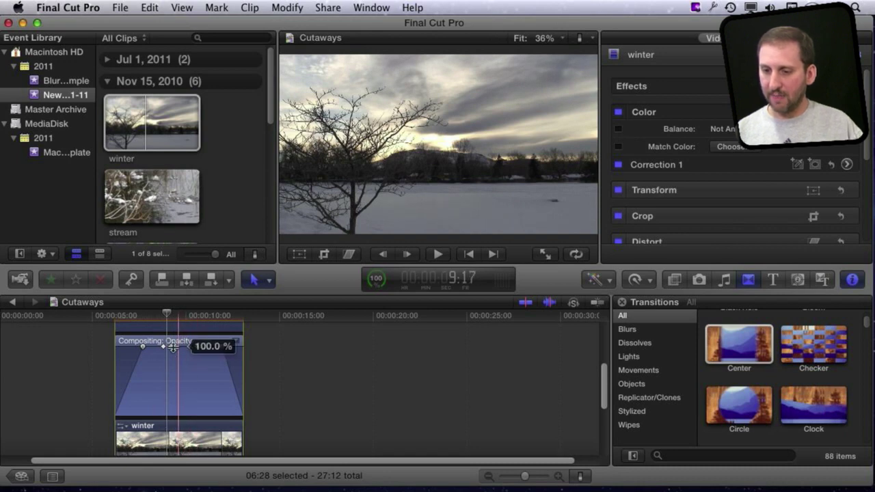
pyautogui.moveTo(173, 349); pyautogui.dragTo(170, 415)
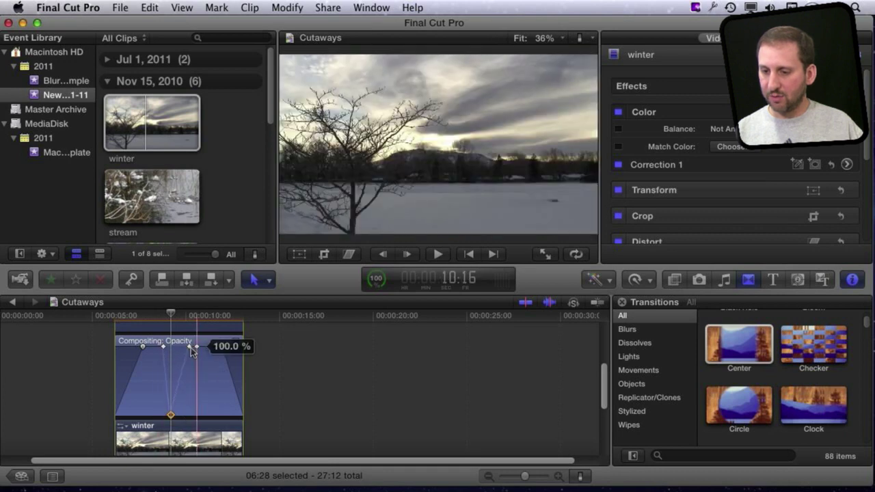
pyautogui.moveTo(191, 347)
pyautogui.mouseDown()
pyautogui.moveTo(198, 417)
pyautogui.moveTo(198, 347)
pyautogui.mouseUp()
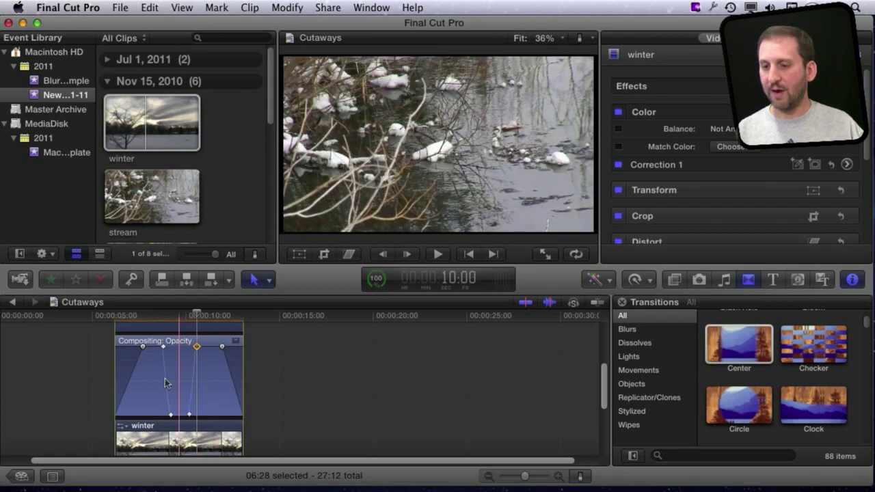